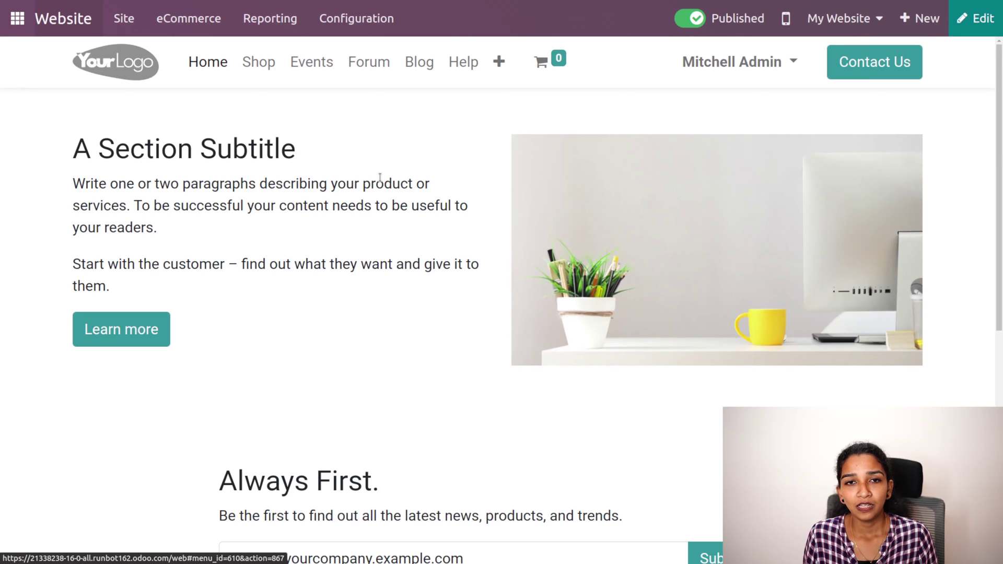
# Filter the Website settings for 'add to cart', with Stay on Product Page still selected
pyautogui.click(367, 23)
pyautogui.click(372, 54)
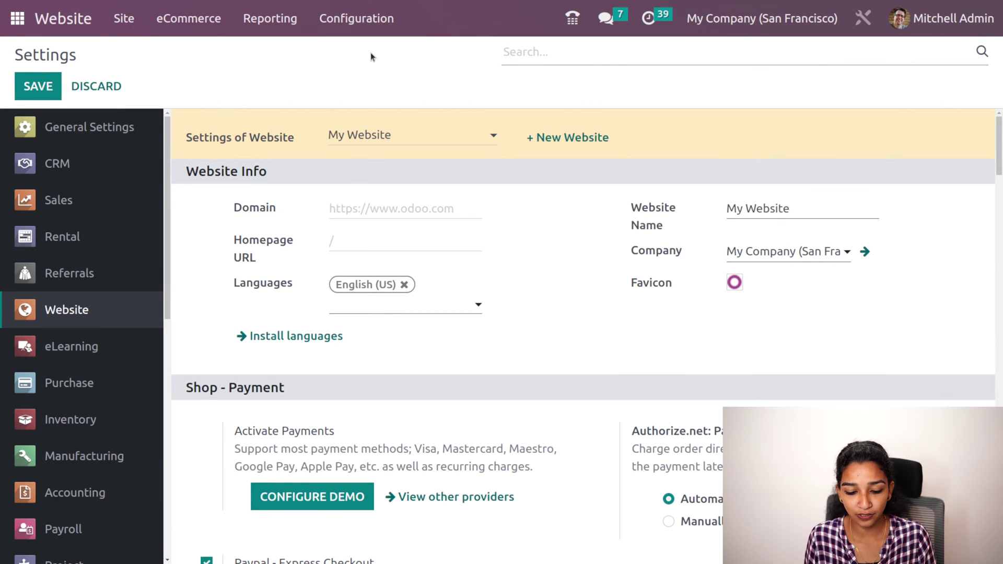
pyautogui.write('add to cart')
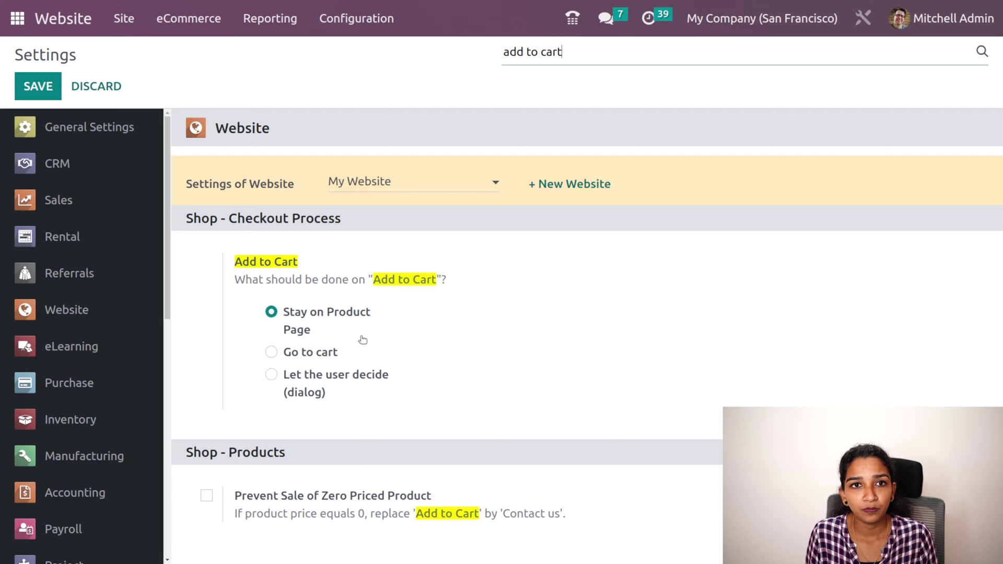
pyautogui.click(194, 24)
pyautogui.click(121, 19)
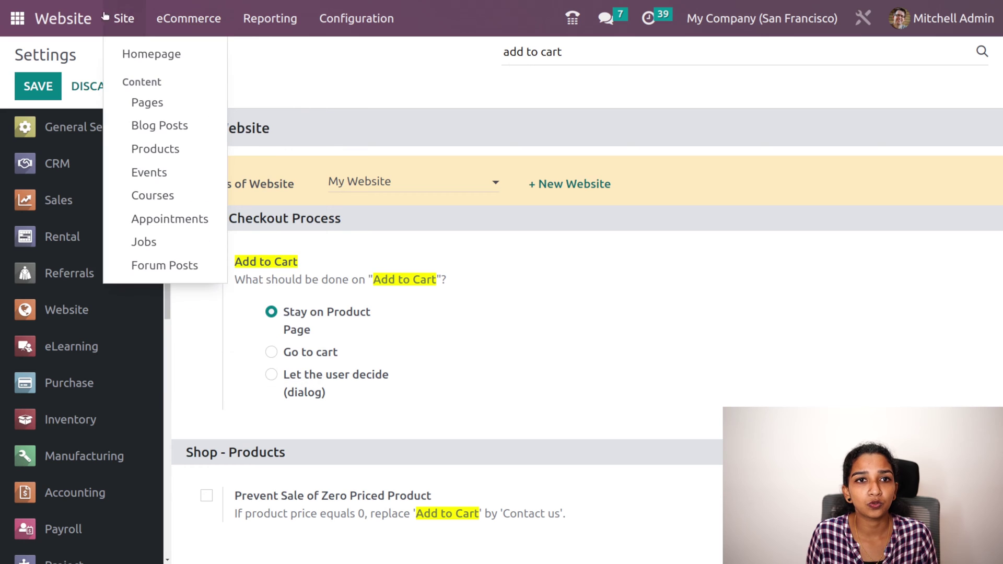
# Add one Three-Seat Sofa ($1,500.00) to the cart from the shop, staying on its page
pyautogui.click(150, 54)
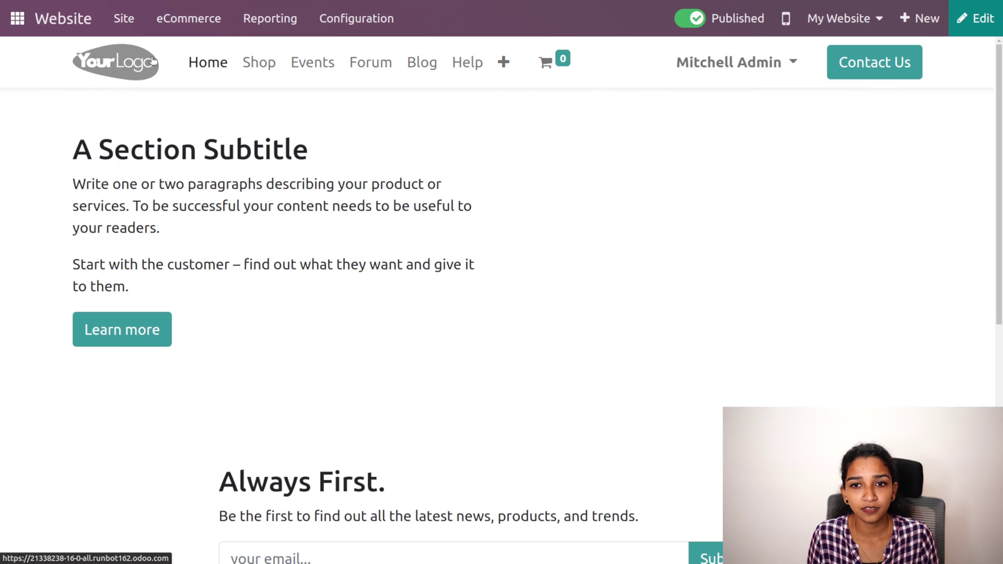
pyautogui.click(266, 65)
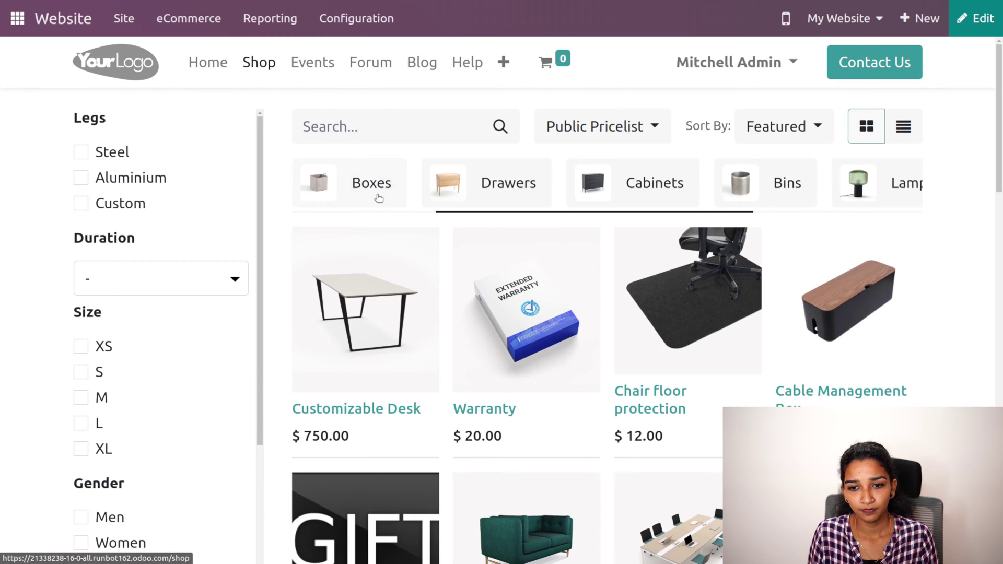
pyautogui.scroll(-1, 466, 352)
pyautogui.click(530, 475)
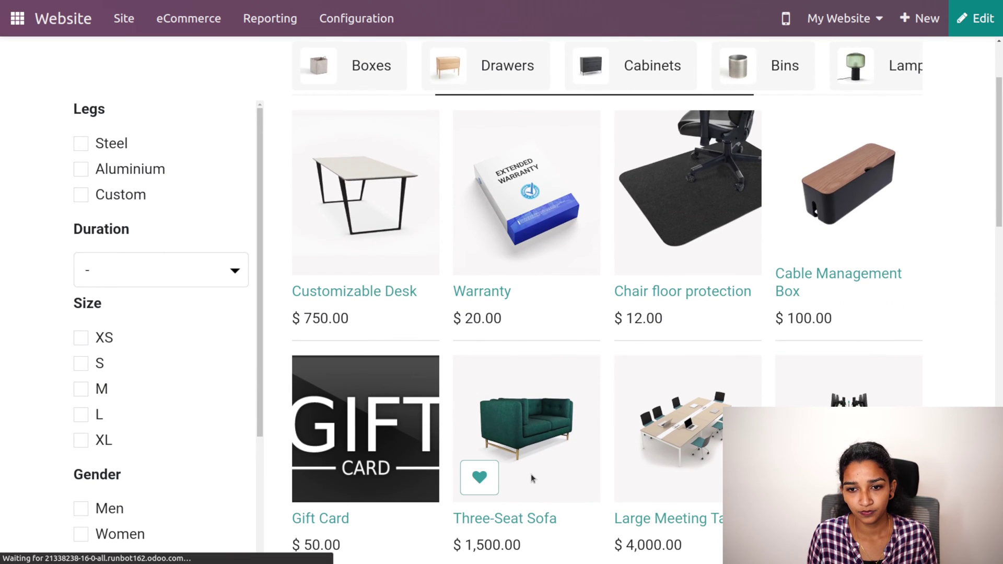
pyautogui.click(723, 353)
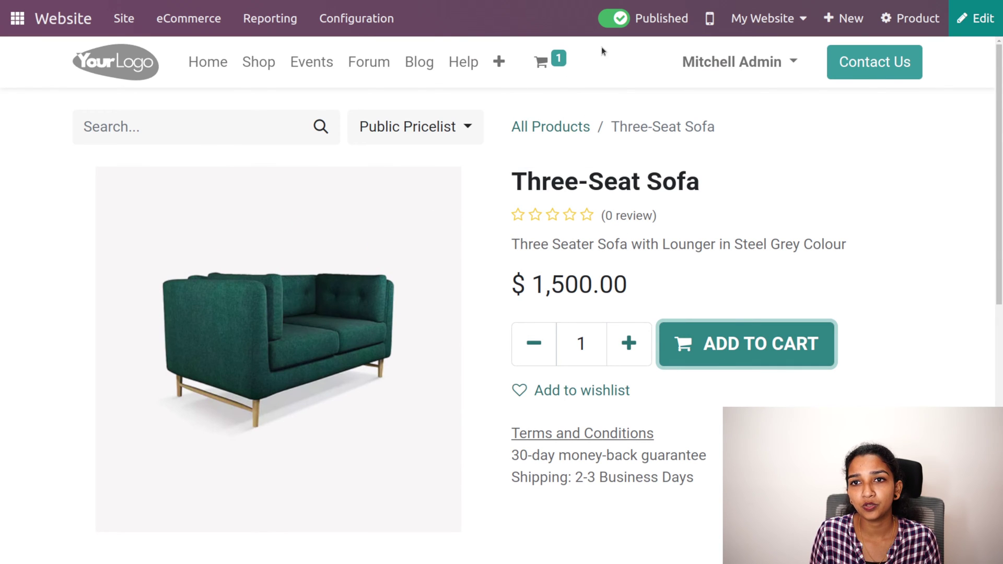
pyautogui.moveTo(570, 72)
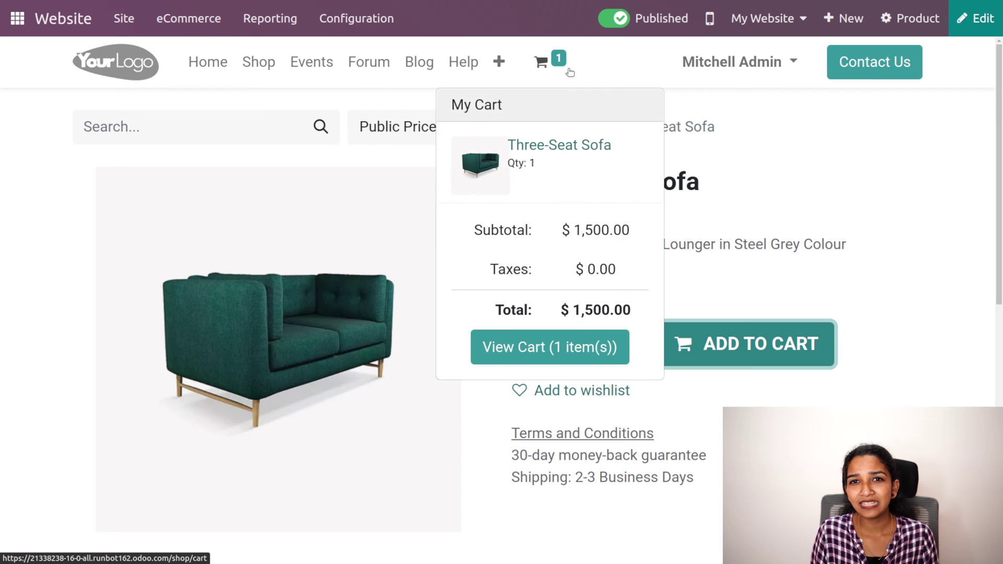
pyautogui.click(355, 19)
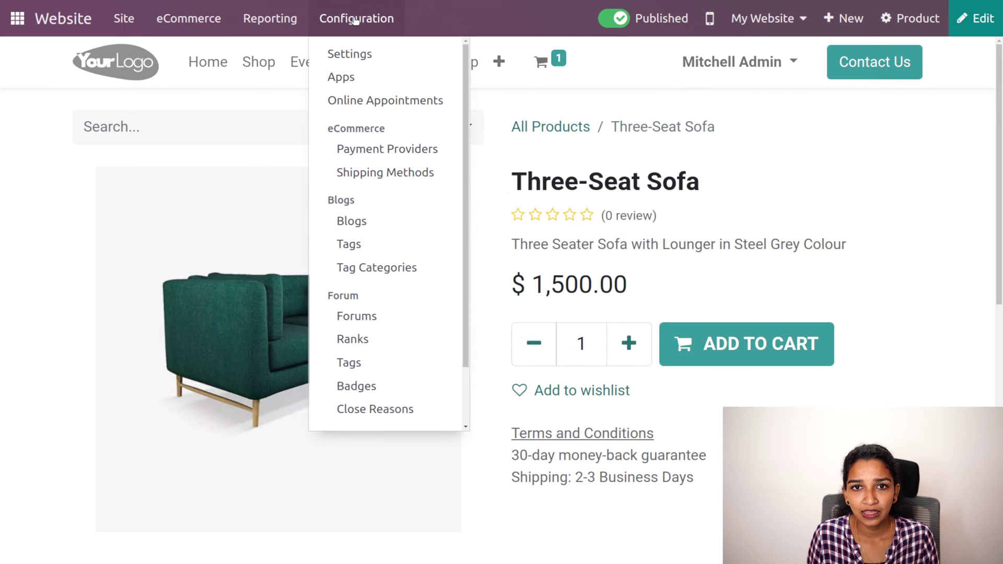
# Change the Add to Cart behaviour from Stay on Product Page to Go to cart and save
pyautogui.click(351, 53)
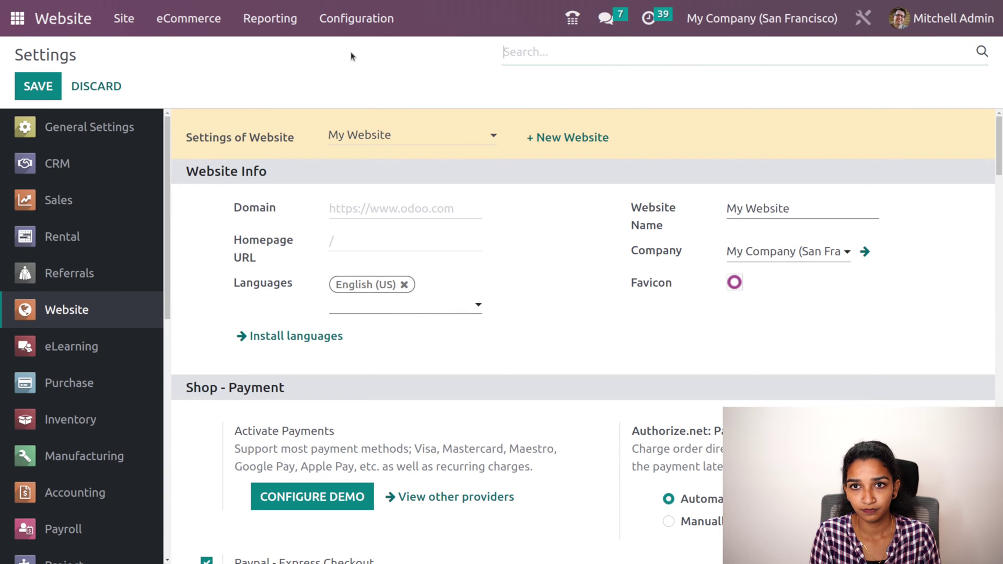
pyautogui.write('addd')
pyautogui.press('BackSpace')
pyautogui.write('t')
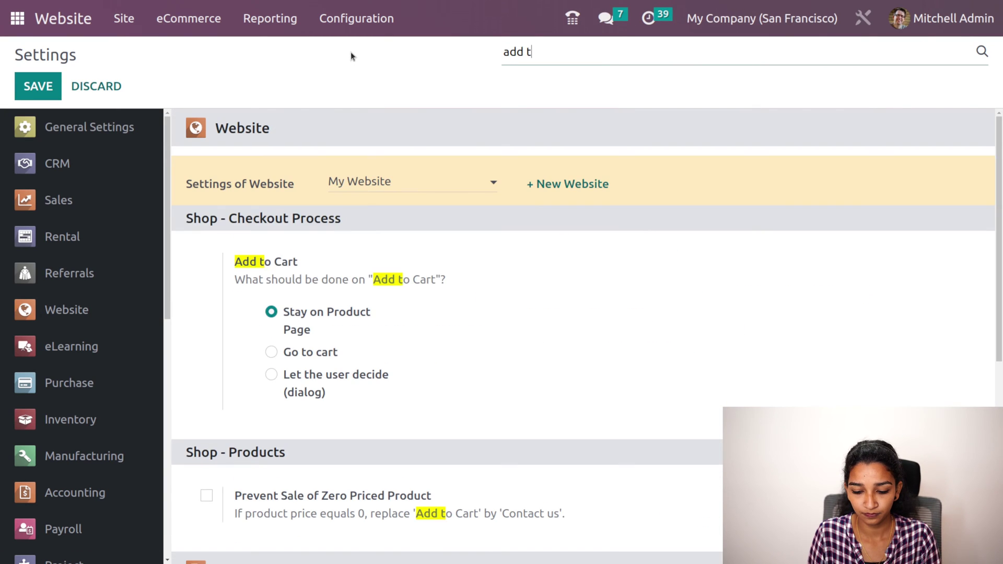
pyautogui.write('o cart')
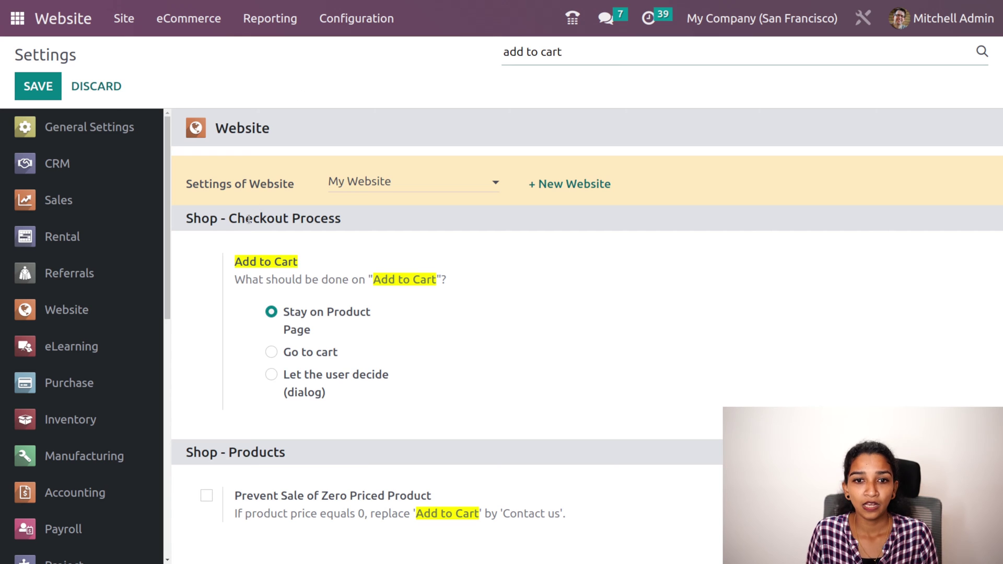
pyautogui.click(271, 352)
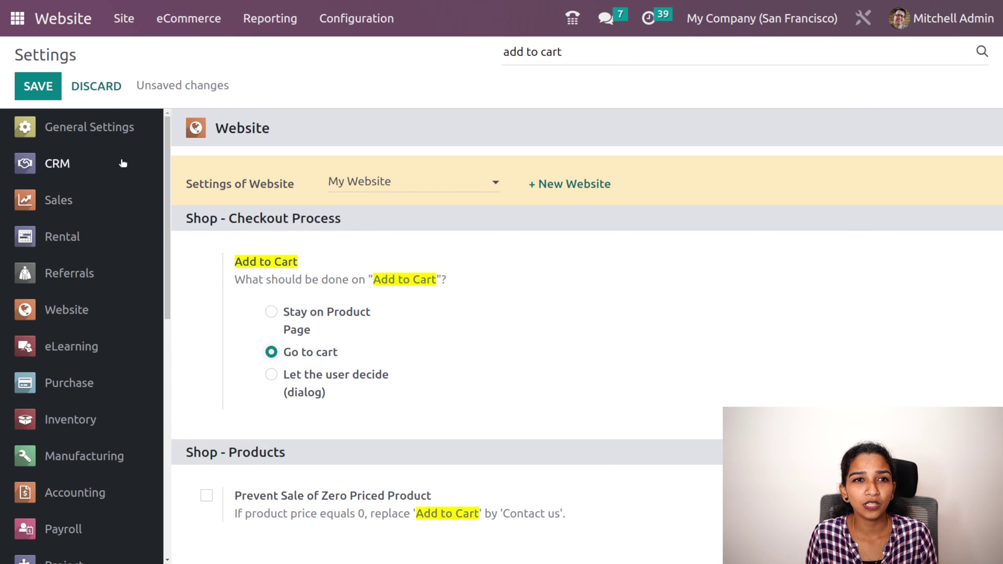
pyautogui.click(47, 87)
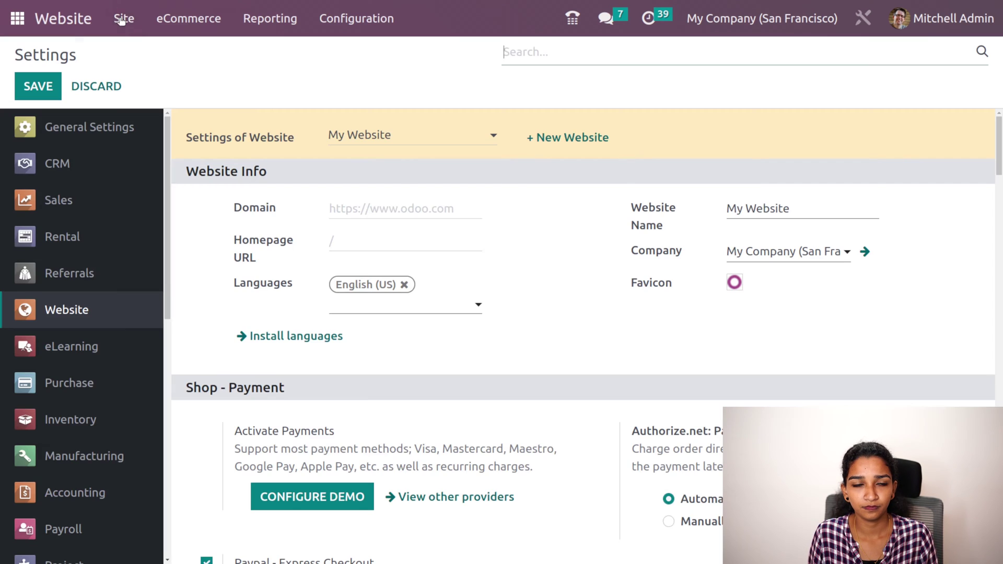
# Add another Three-Seat Sofa, landing on the cart with 2 sofas totalling $3,000.00
pyautogui.click(121, 19)
pyautogui.click(147, 56)
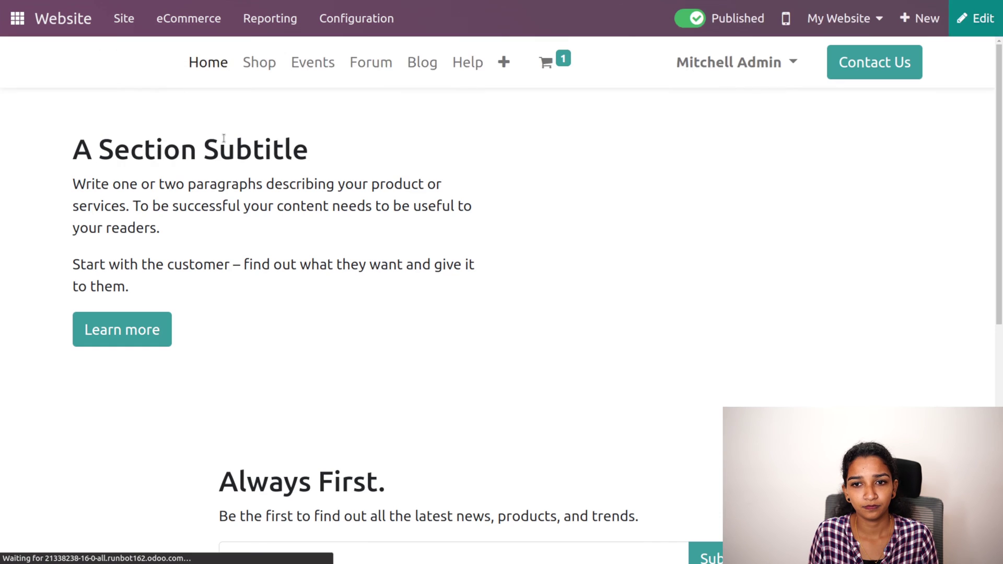
pyautogui.click(256, 69)
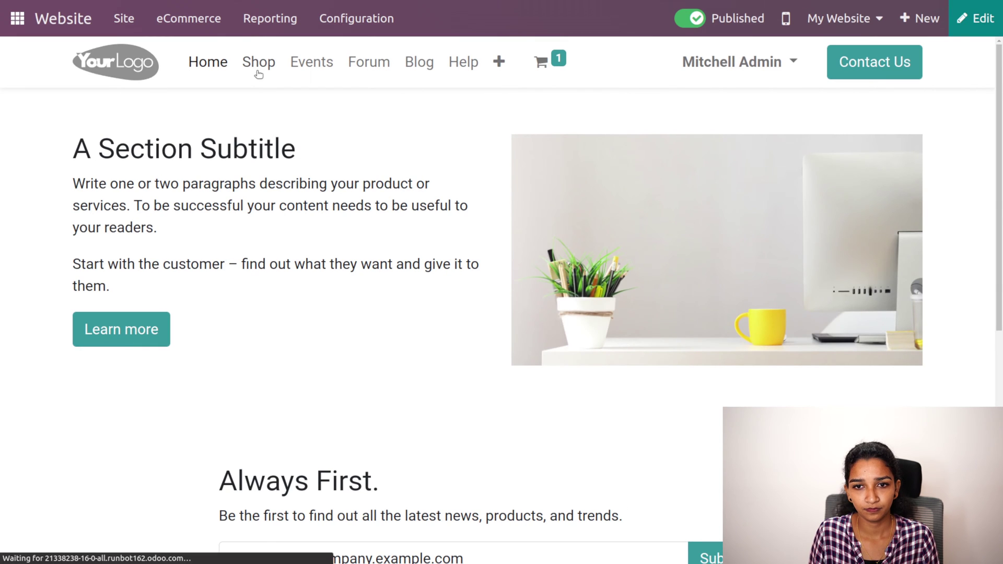
pyautogui.scroll(-2, 444, 349)
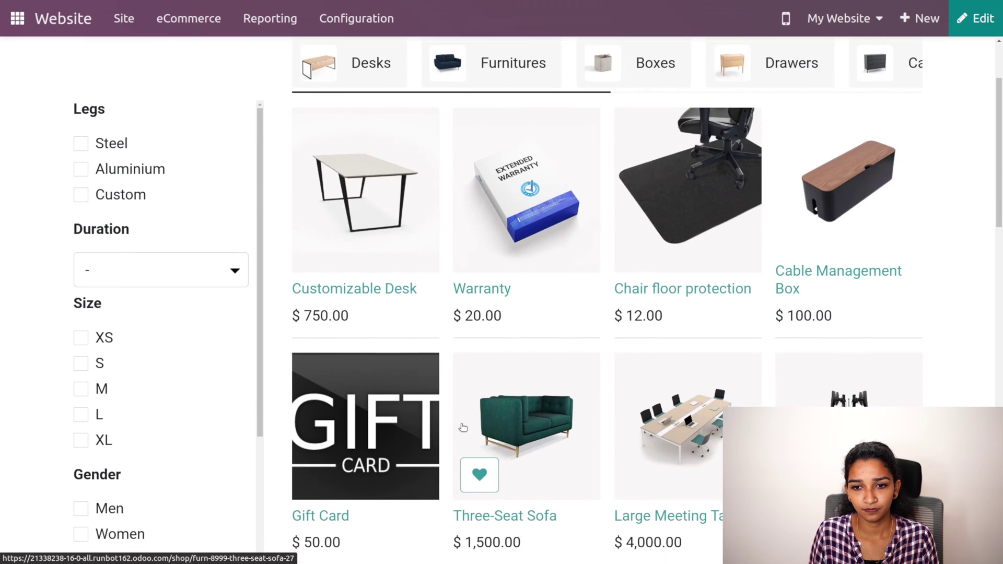
pyautogui.click(506, 419)
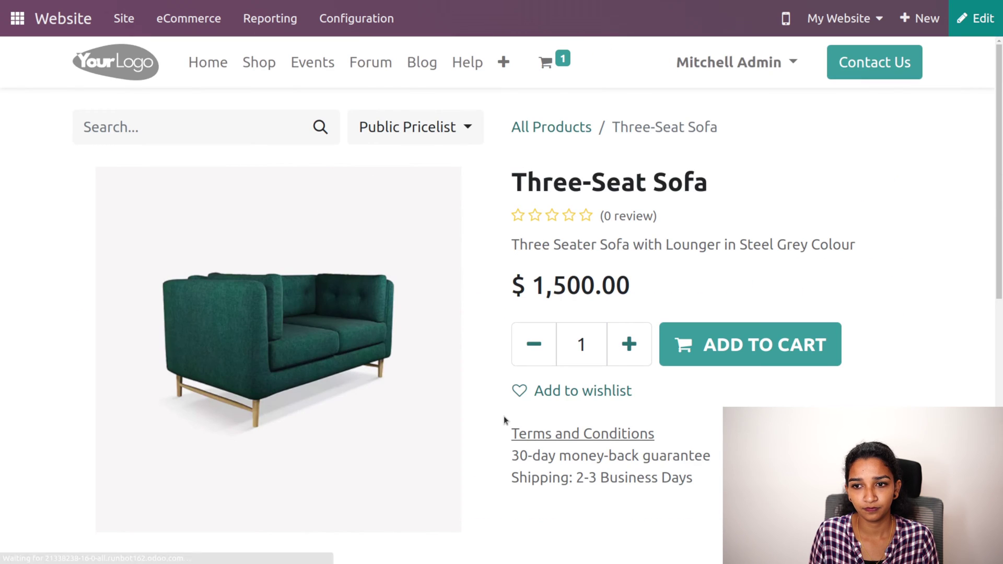
pyautogui.click(686, 359)
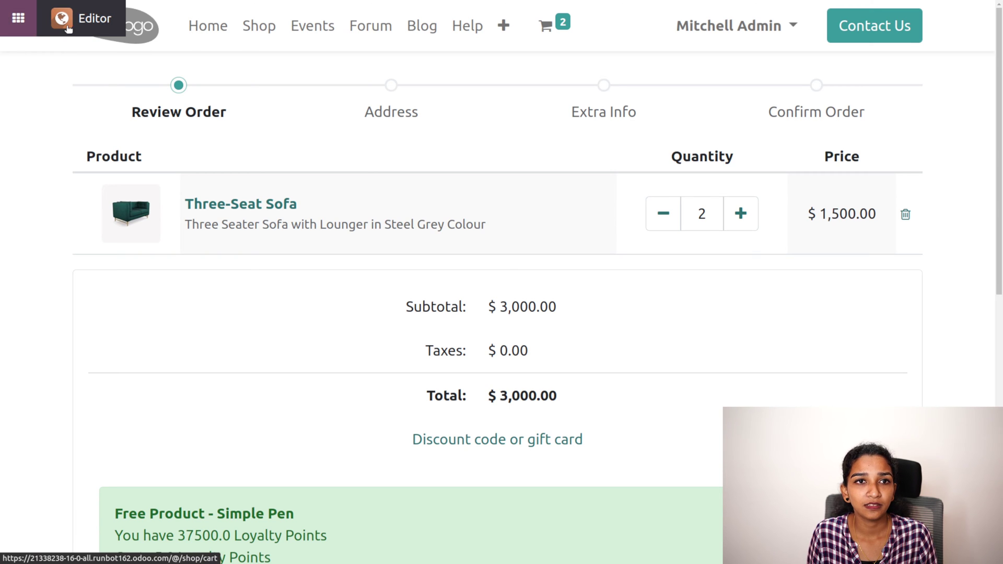
pyautogui.click(68, 28)
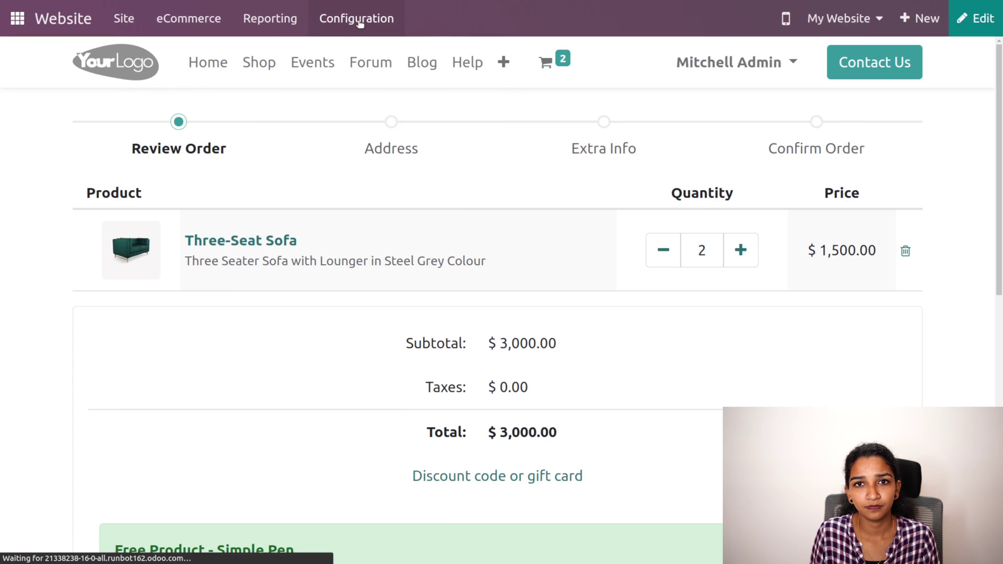
# Set the Add to Cart behaviour to Let the user decide (dialog) and save it
pyautogui.click(360, 23)
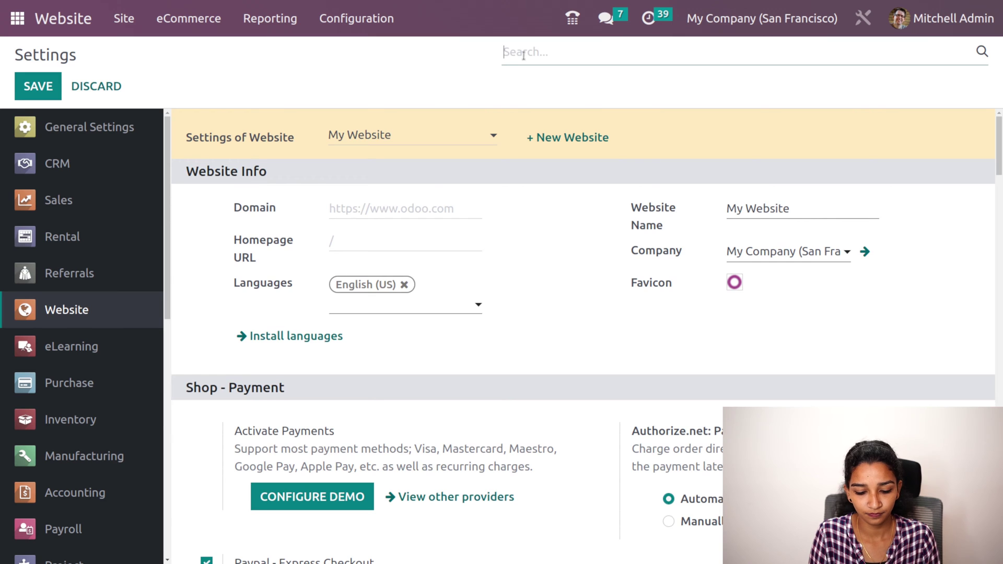
pyautogui.write('add')
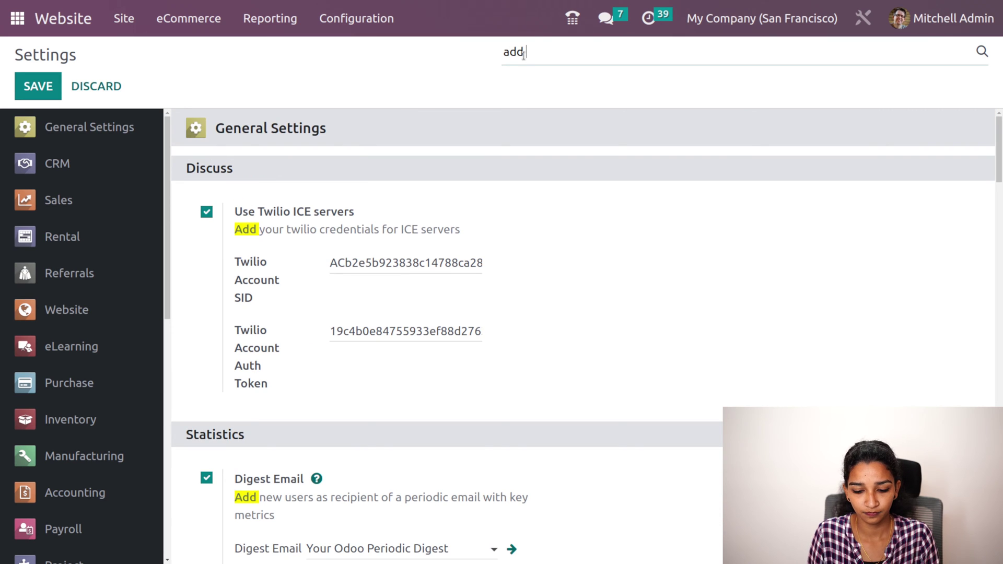
pyautogui.write(' to')
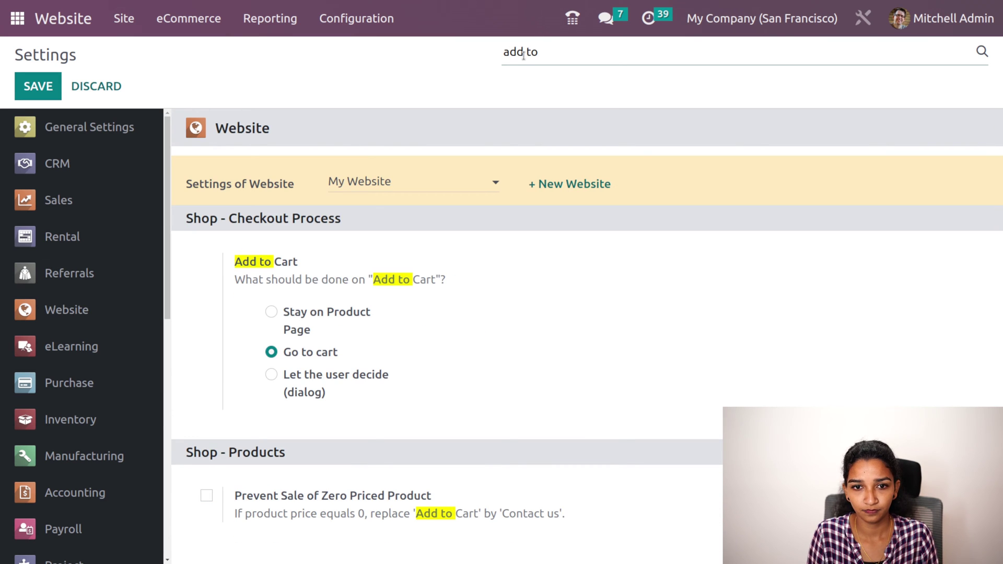
pyautogui.click(272, 375)
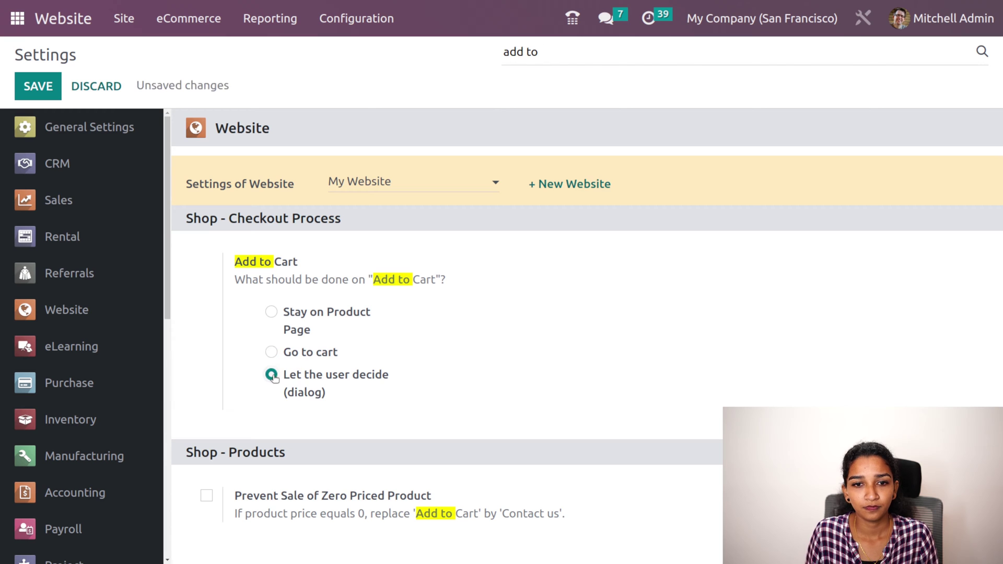
pyautogui.click(39, 89)
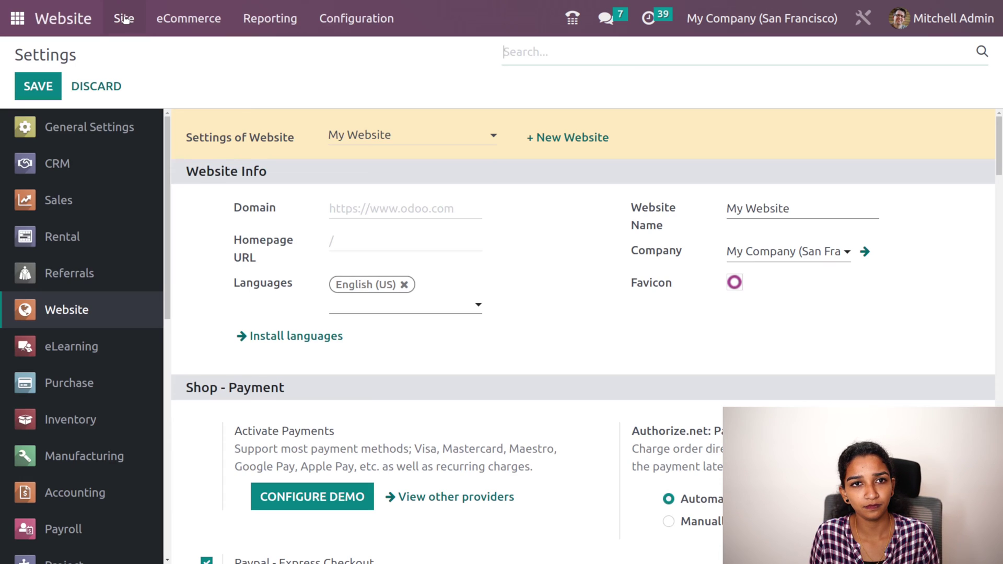
# Go from the homepage through Shop to the Three-Seat Sofa product page
pyautogui.click(125, 18)
pyautogui.click(150, 54)
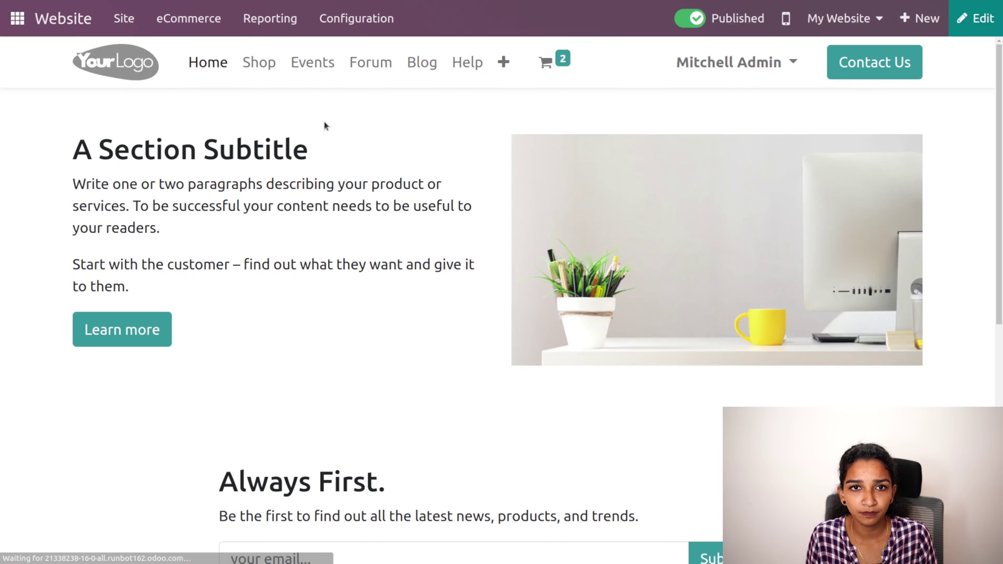
pyautogui.click(262, 66)
pyautogui.scroll(-3, 488, 450)
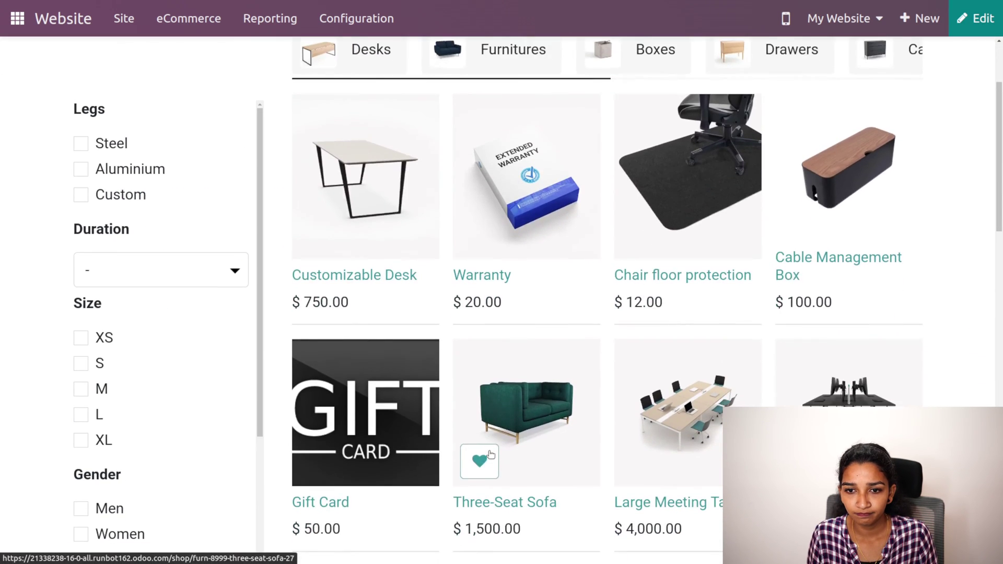
pyautogui.click(511, 399)
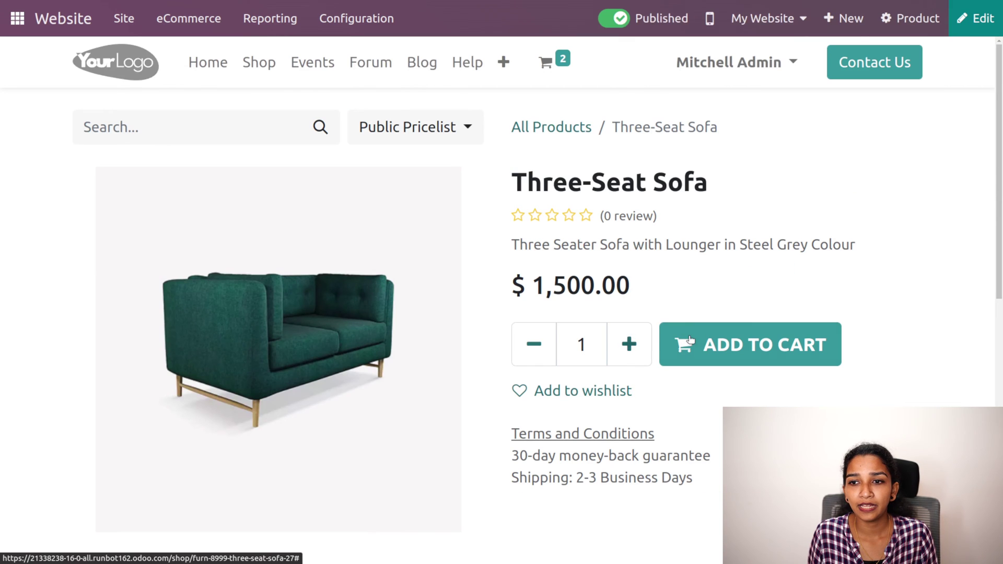
# Add the sofa via the Add to cart dialog and continue shopping, bringing the cart to 3 items
pyautogui.click(690, 340)
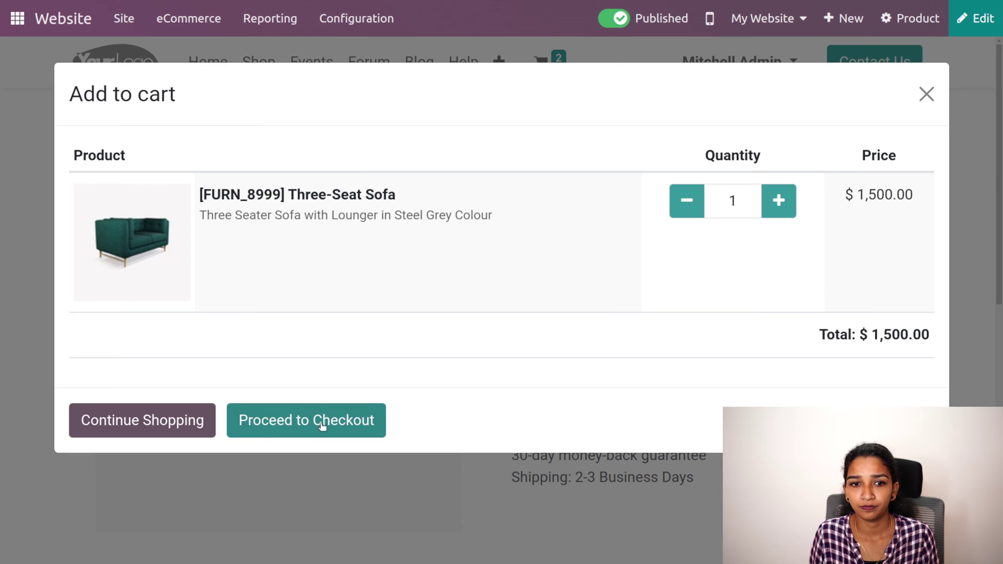
pyautogui.click(164, 423)
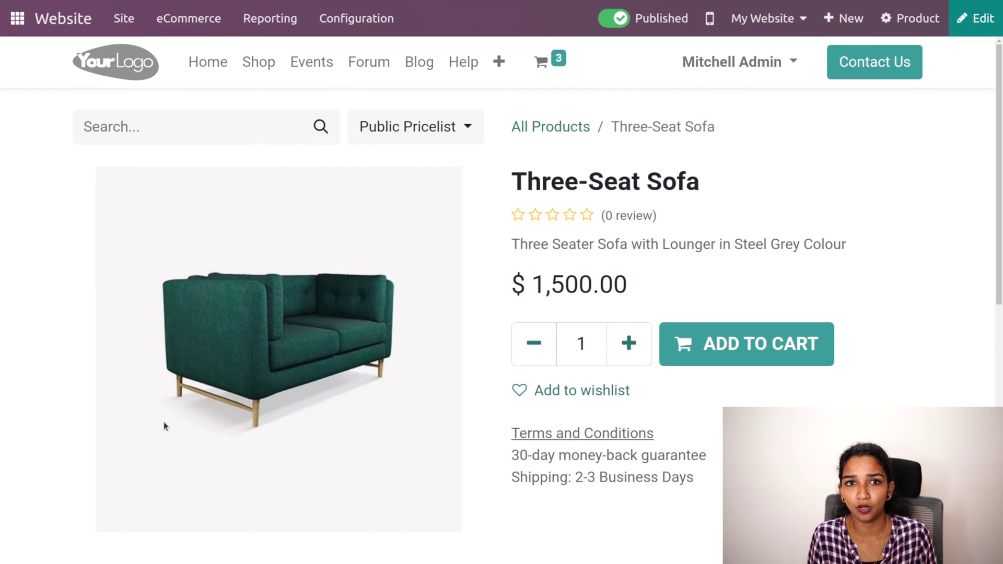
# Confirm Wishlists is enabled, then tick Buy Now instant checkout and save the settings
pyautogui.click(375, 19)
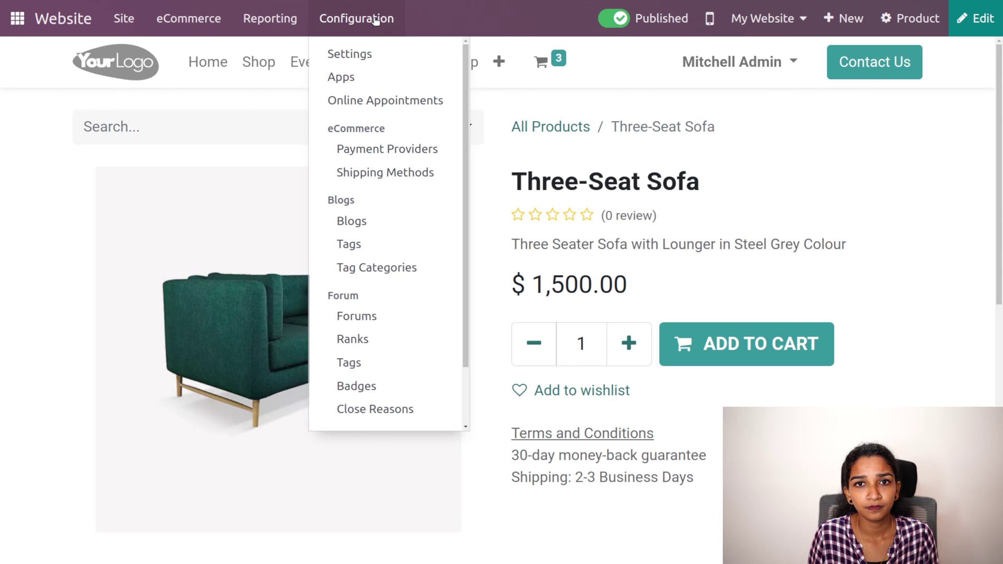
pyautogui.click(378, 53)
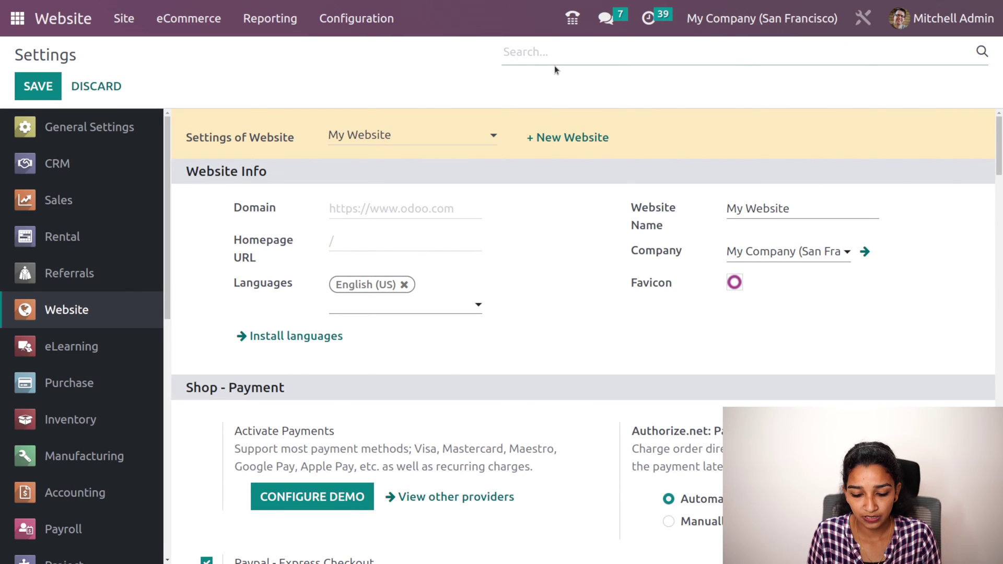
pyautogui.write('wish')
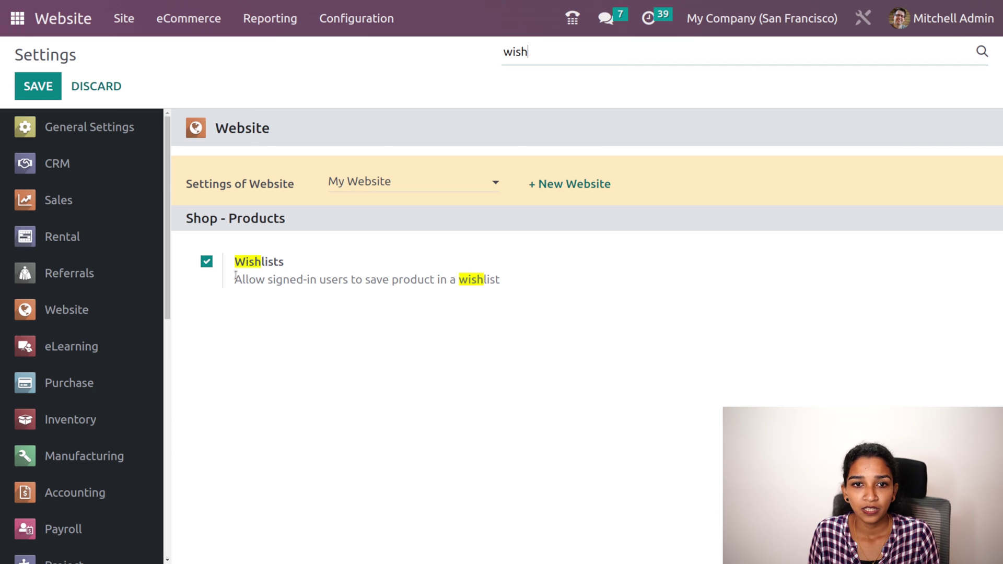
pyautogui.press('BackSpace')
pyautogui.press('BackSpace')
pyautogui.press('BackSpace')
pyautogui.press('BackSpace')
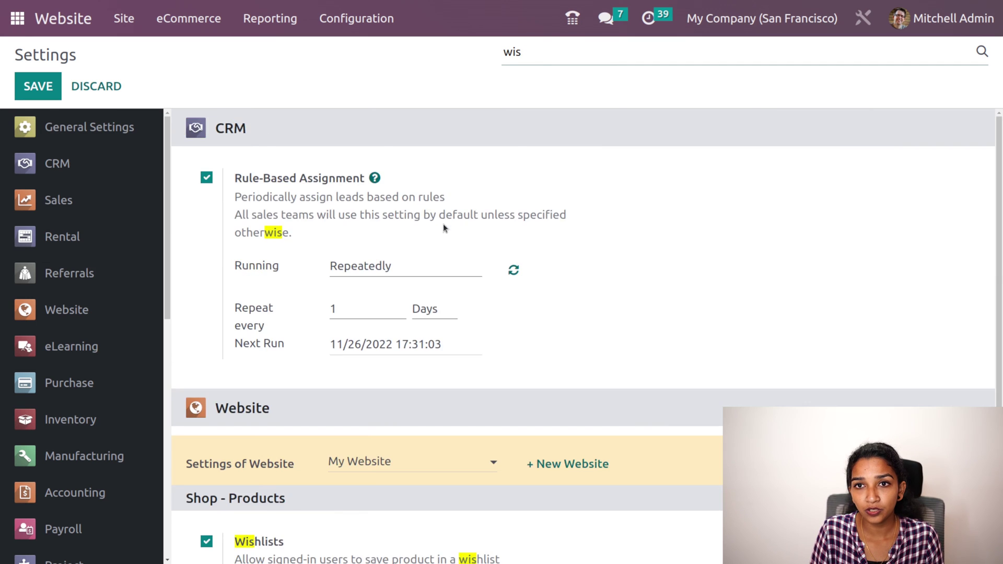
pyautogui.write('b')
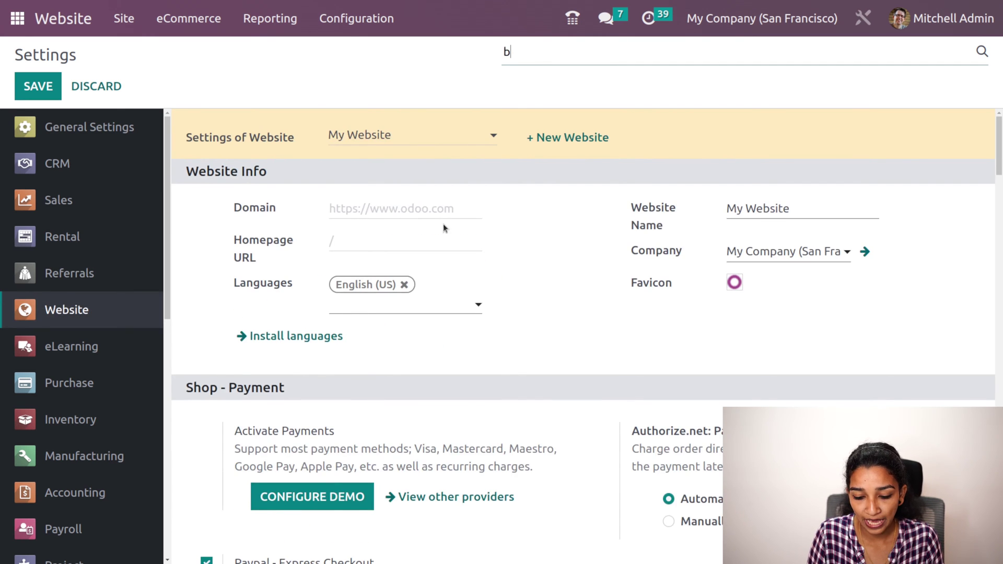
pyautogui.write('uy now')
pyautogui.click(207, 260)
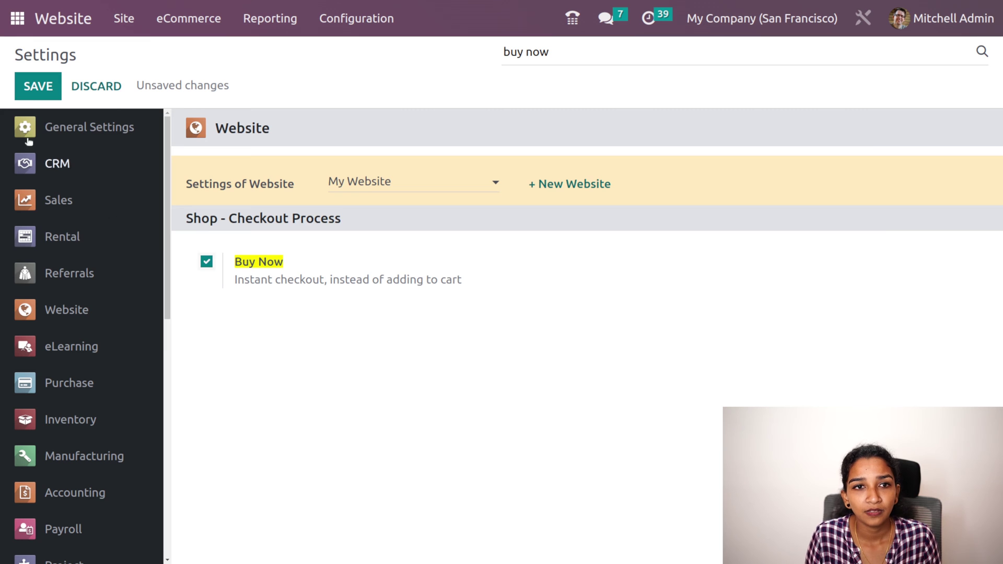
pyautogui.click(42, 92)
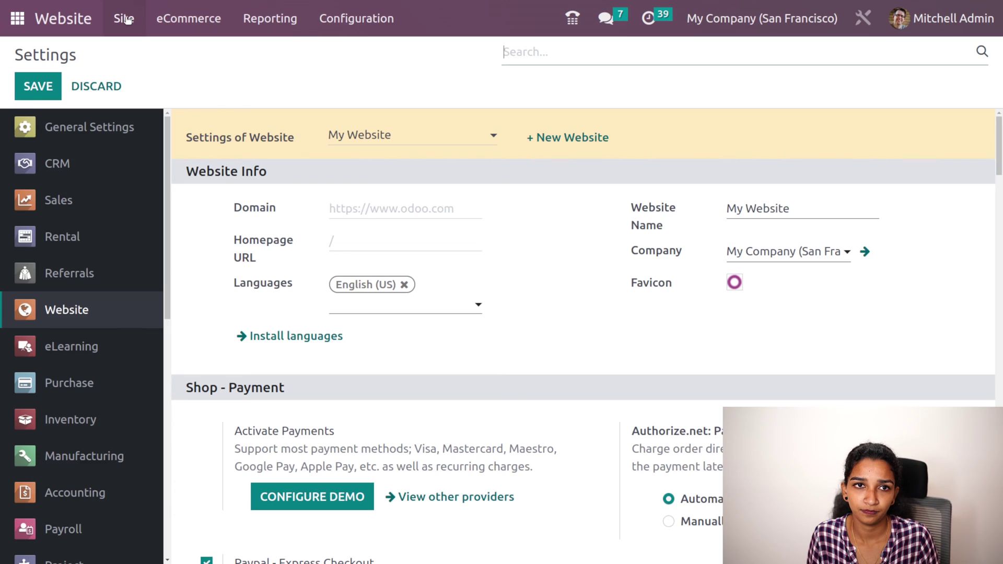
# Open the Shop page from the homepage and switch it into edit mode
pyautogui.click(125, 18)
pyautogui.click(150, 53)
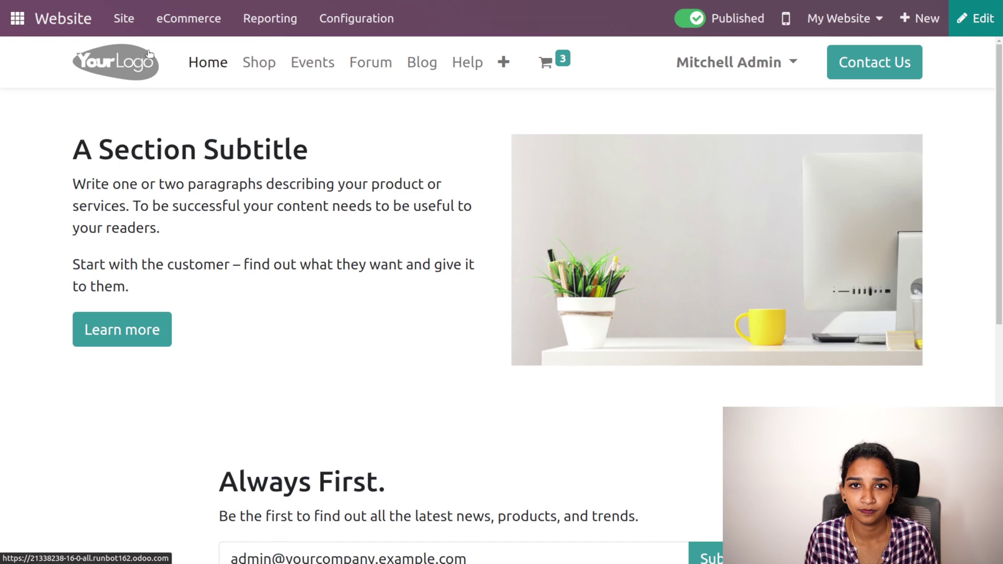
pyautogui.click(259, 63)
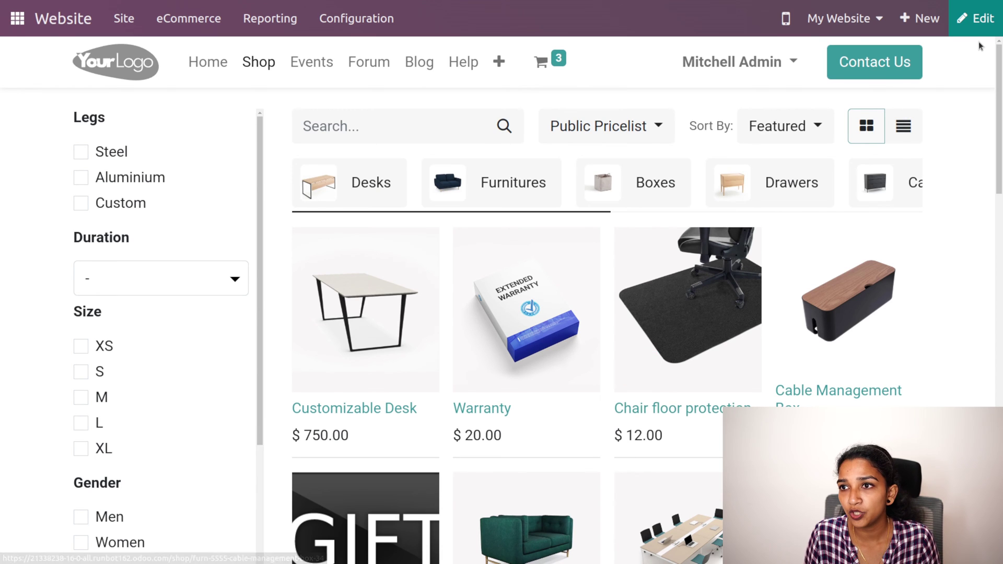
pyautogui.click(972, 20)
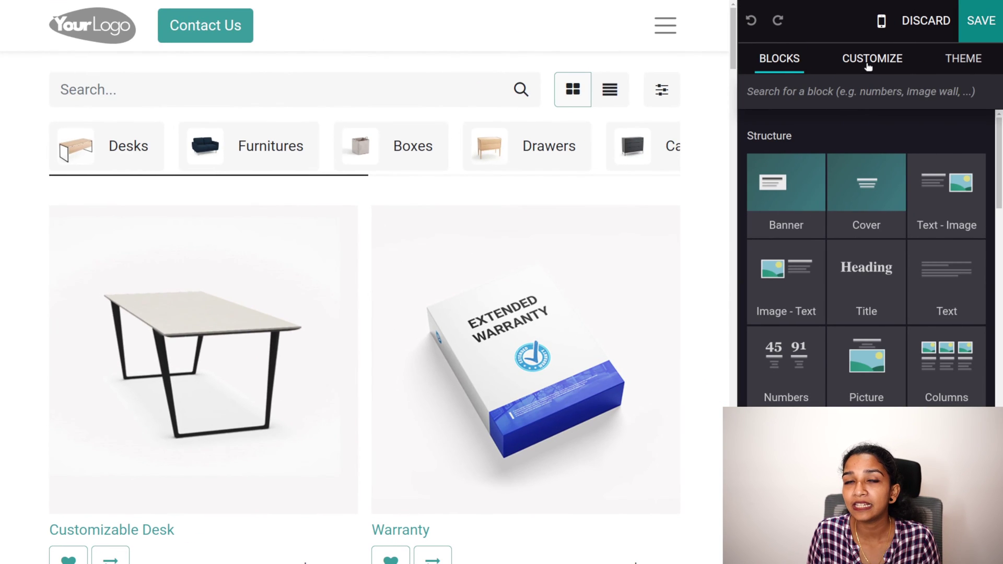
# Enable the Add to Cart button on the shop grid's product cards and save the page
pyautogui.click(882, 61)
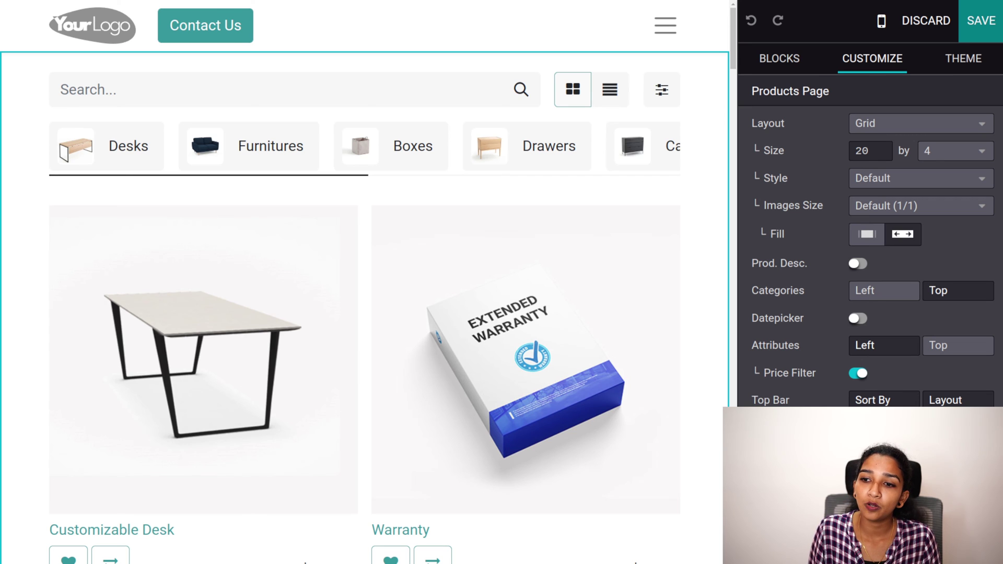
pyautogui.hotkey('ctrl', 's')
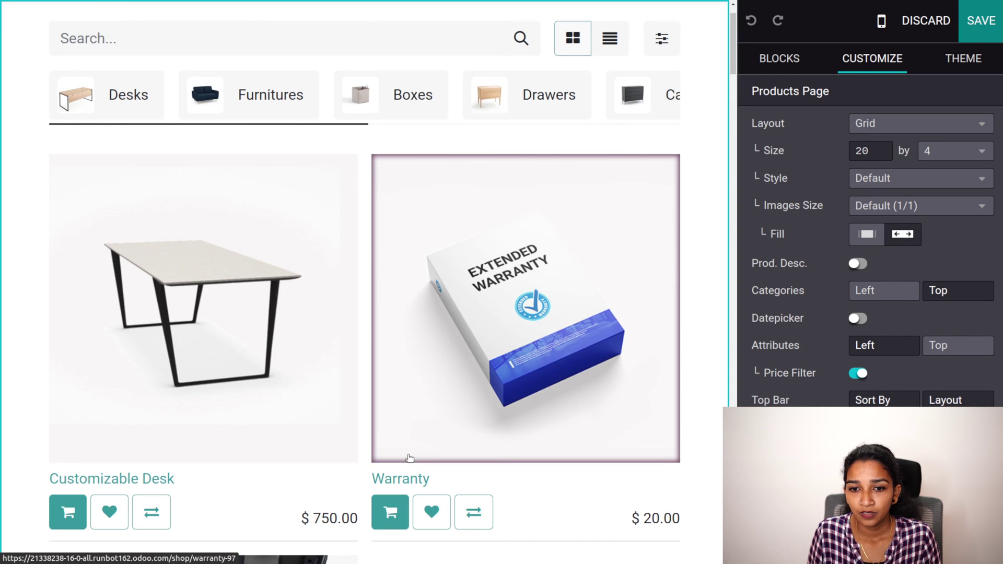
pyautogui.click(982, 21)
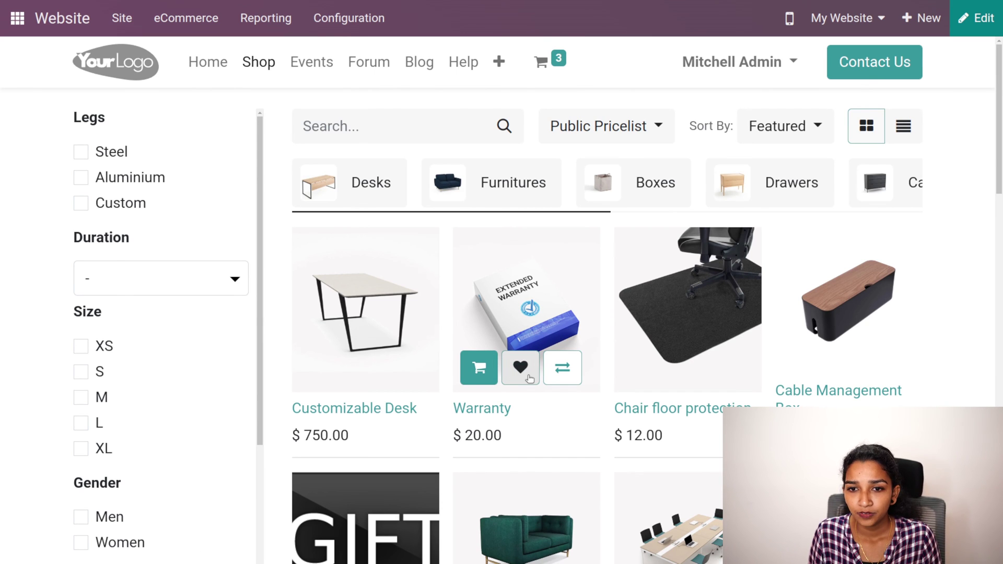
# Add the Warranty from the shop grid to the cart (4 items) and to the wishlist
pyautogui.click(479, 371)
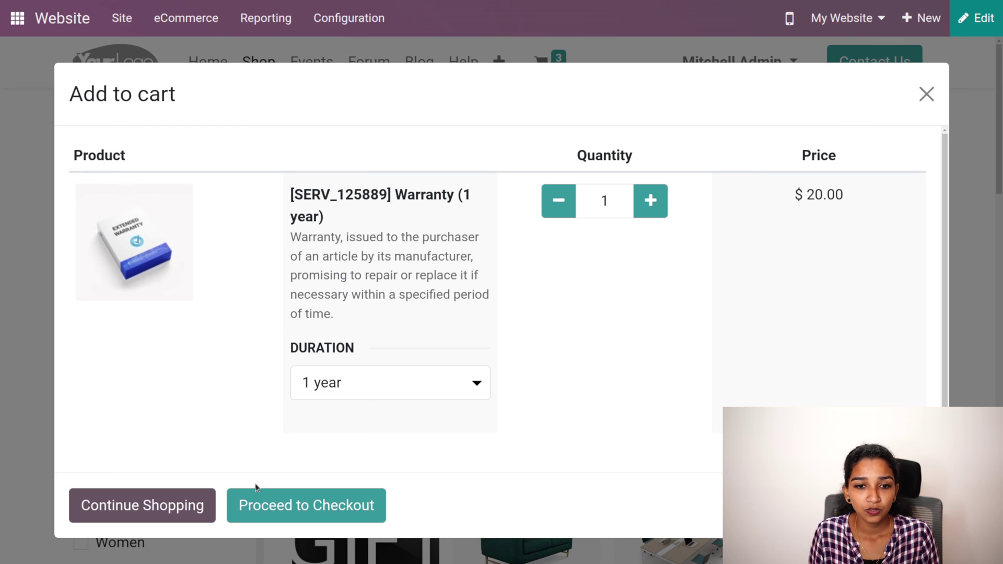
pyautogui.click(184, 506)
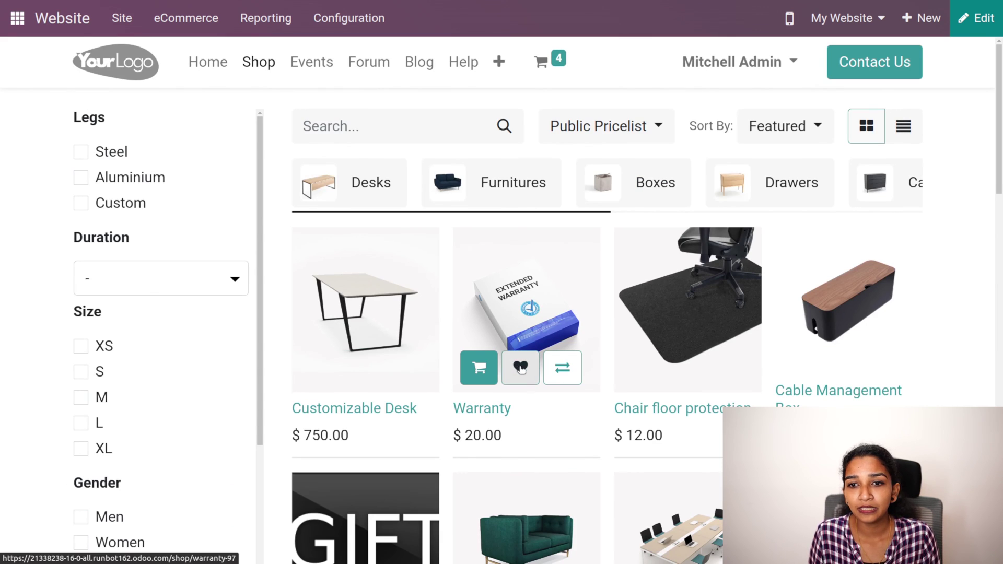
pyautogui.click(521, 370)
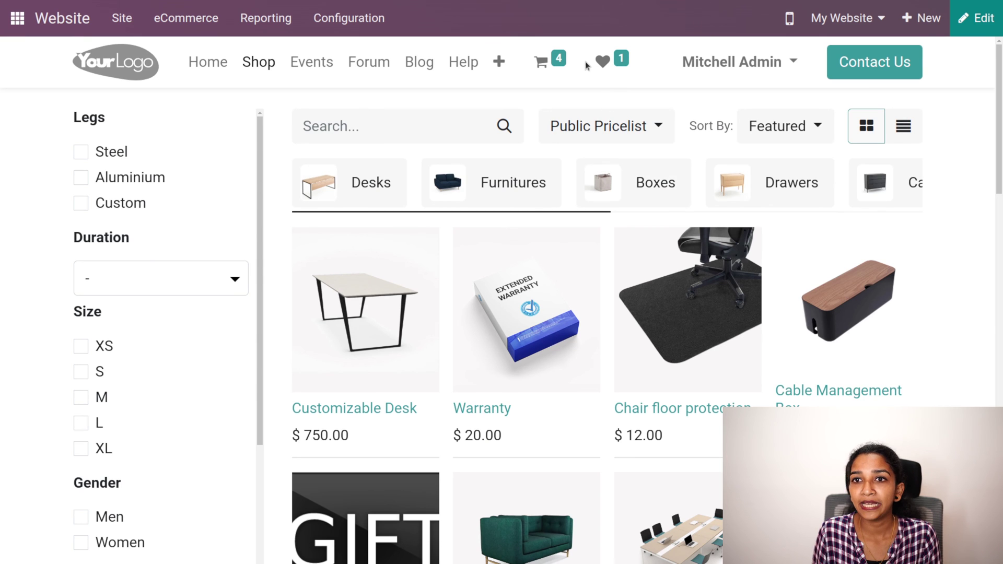
# Remove the Warranty from the wishlist, leaving it empty, and return to the shop grid
pyautogui.click(603, 62)
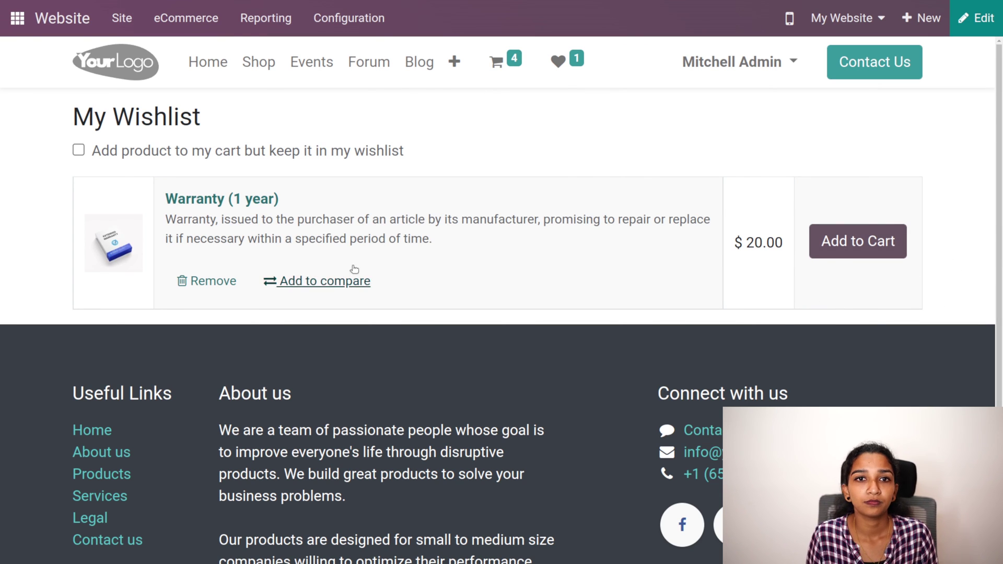
pyautogui.click(210, 282)
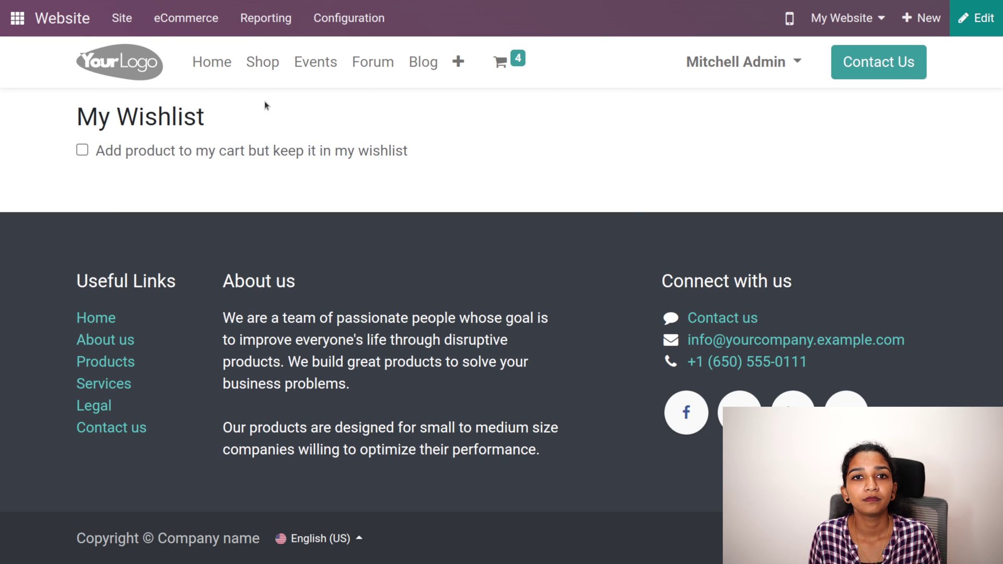
pyautogui.click(269, 65)
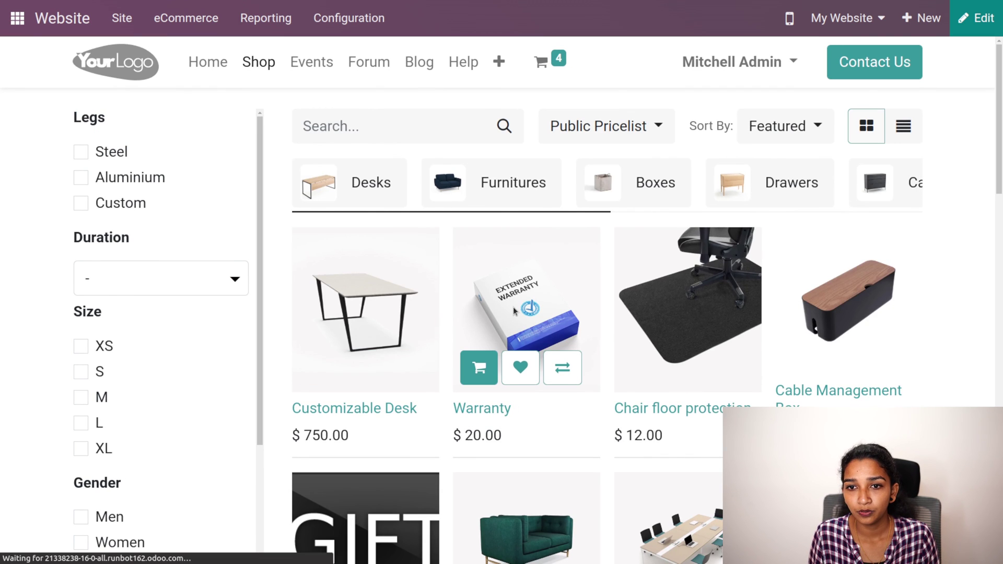
# On the Warranty product page, enable the Cart > Buy Now option in the editor and save
pyautogui.click(515, 311)
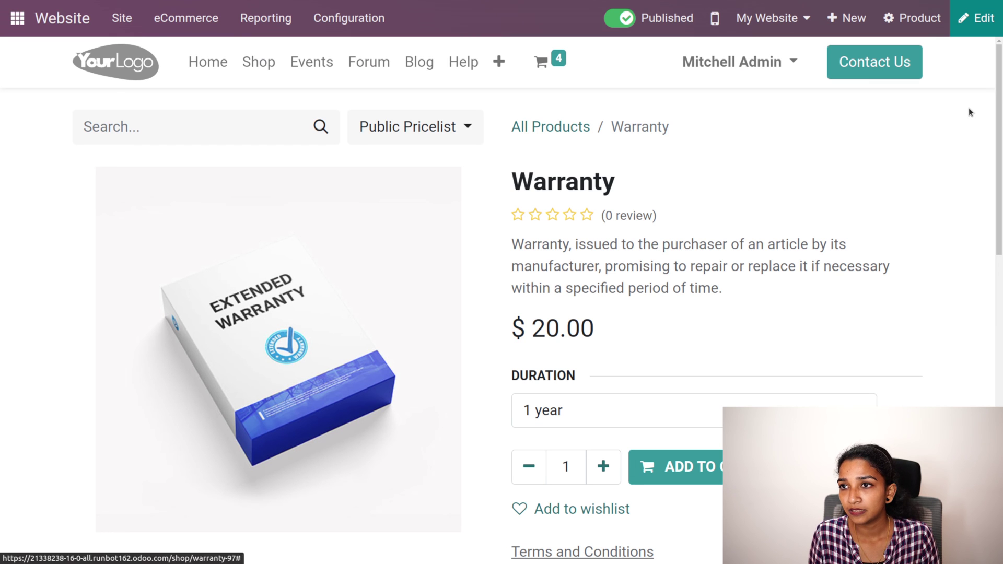
pyautogui.click(975, 19)
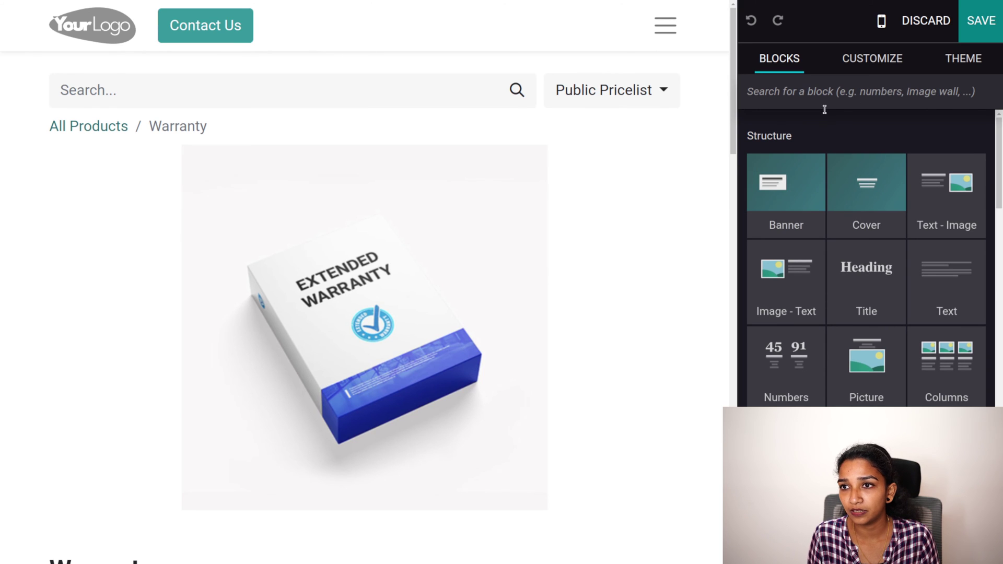
pyautogui.click(877, 61)
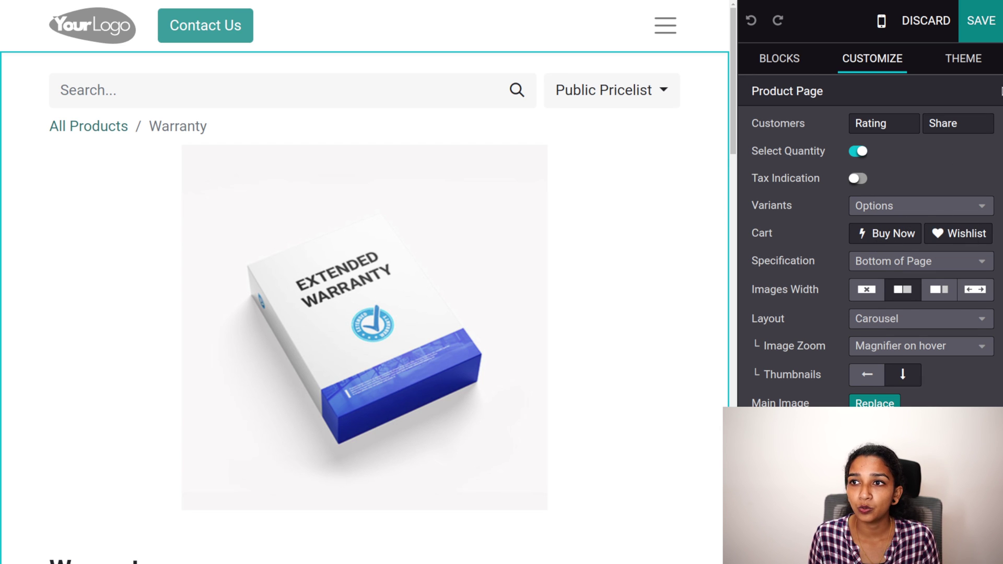
pyautogui.click(994, 14)
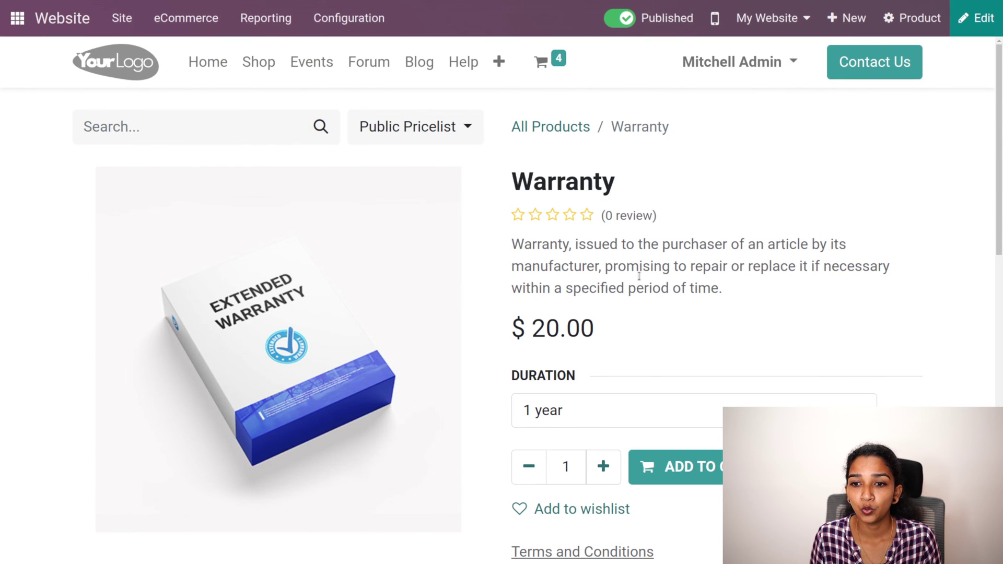
# Use Buy Now on the Three-Seat Sofa page to jump to the checkout Extra Info step
pyautogui.scroll(-2, 587, 380)
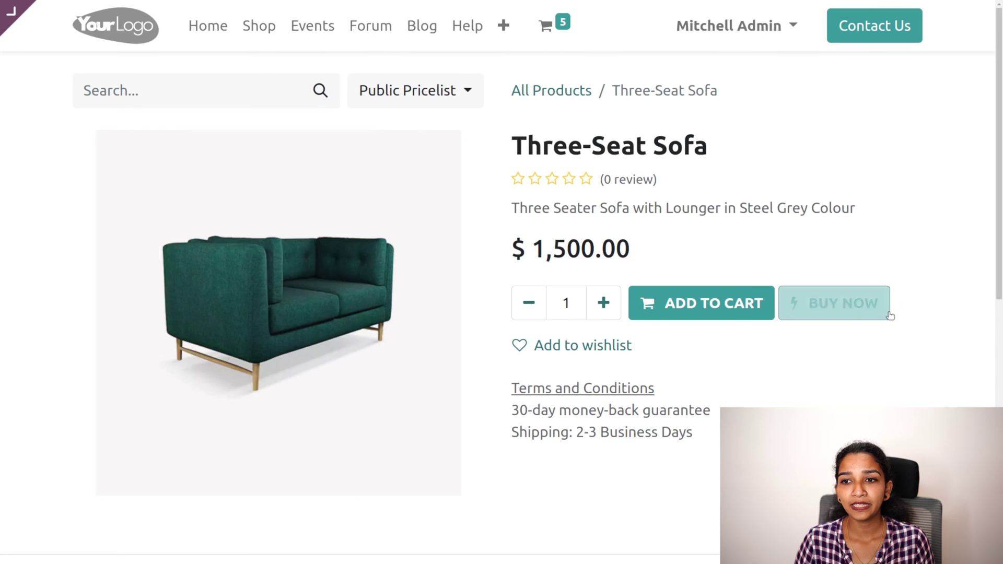
pyautogui.click(847, 306)
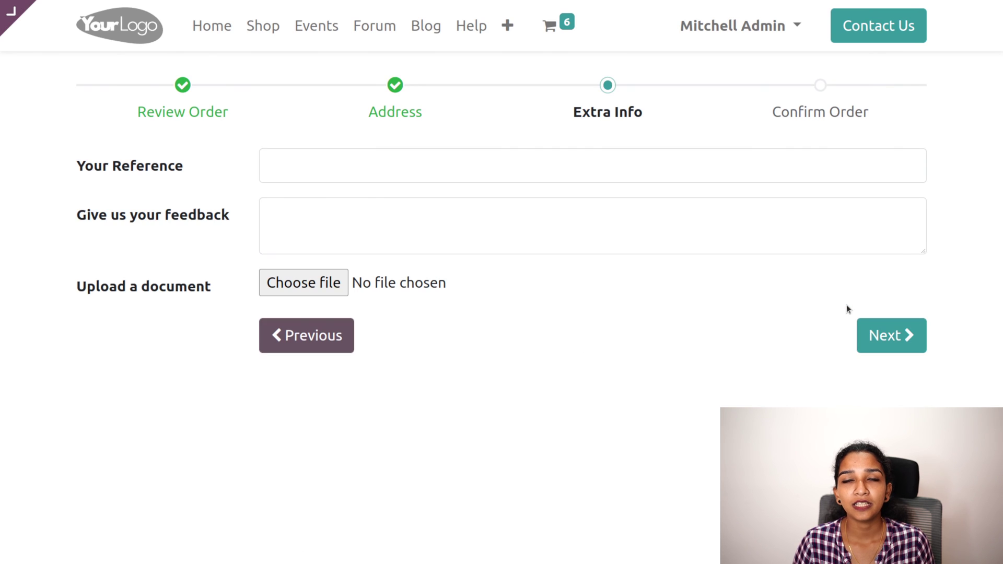